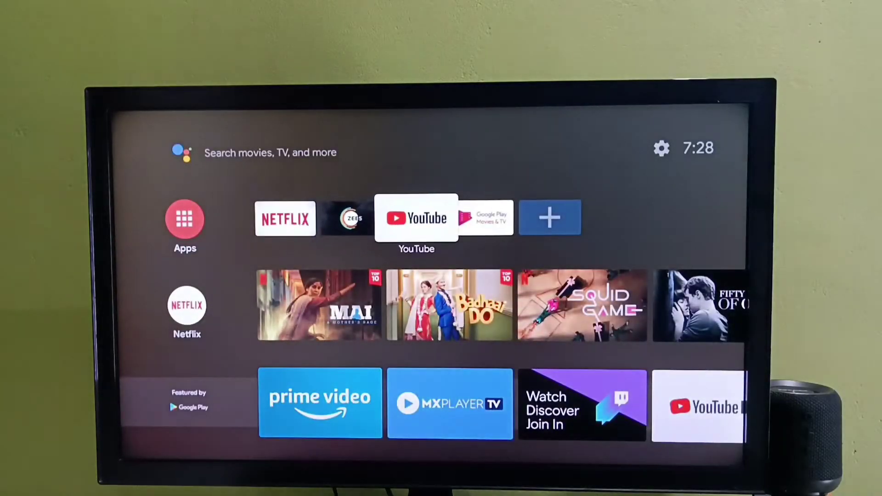
Step: Open the Android TV Settings panel from the home screen
{"action": "key", "text": "Left"}
{"action": "key", "text": "Up"}
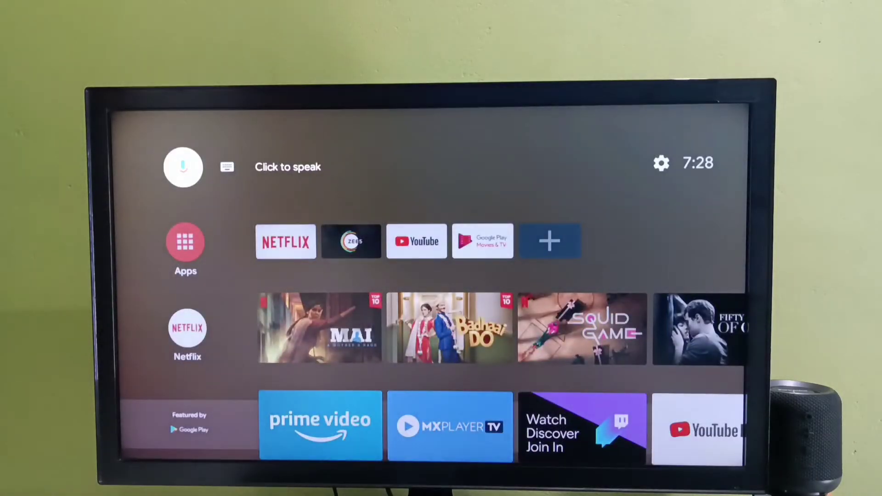
{"action": "key", "text": "Right"}
{"action": "key", "text": "Right"}
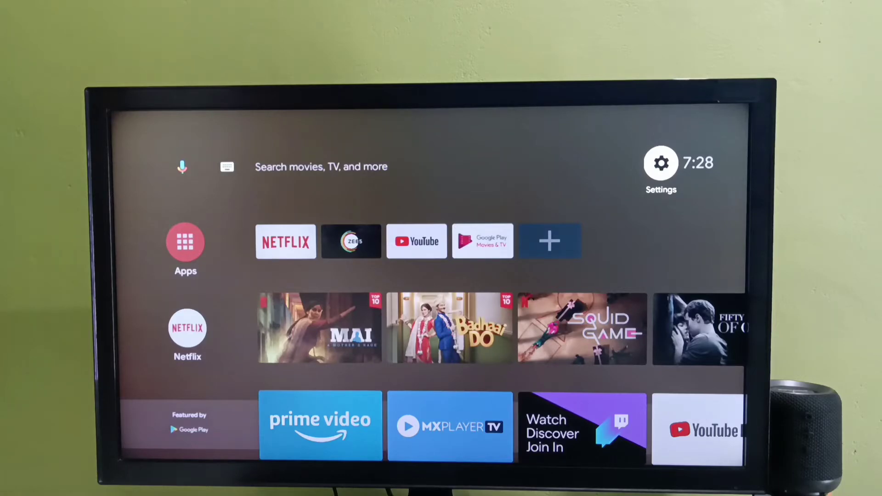
{"action": "key", "text": "Return"}
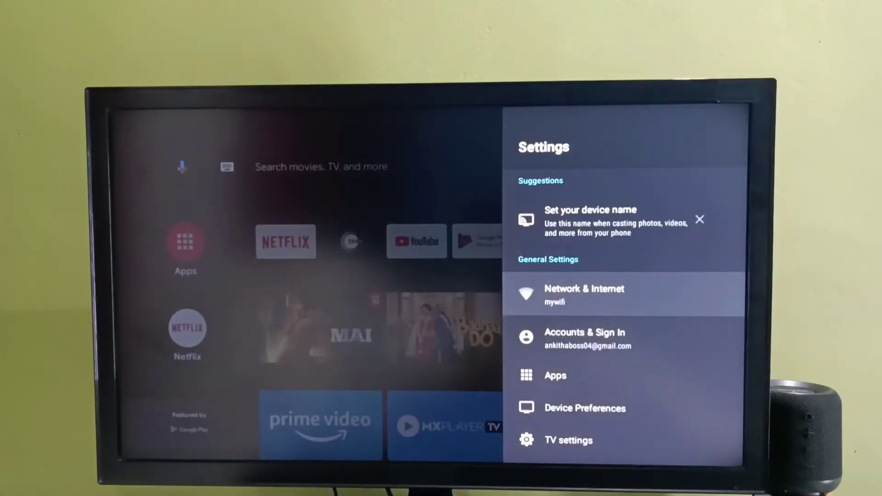
Step: Open Device Preferences, glance at About, then scroll down to Reset
{"action": "key", "text": "Down"}
{"action": "key", "text": "Down"}
{"action": "key", "text": "Down"}
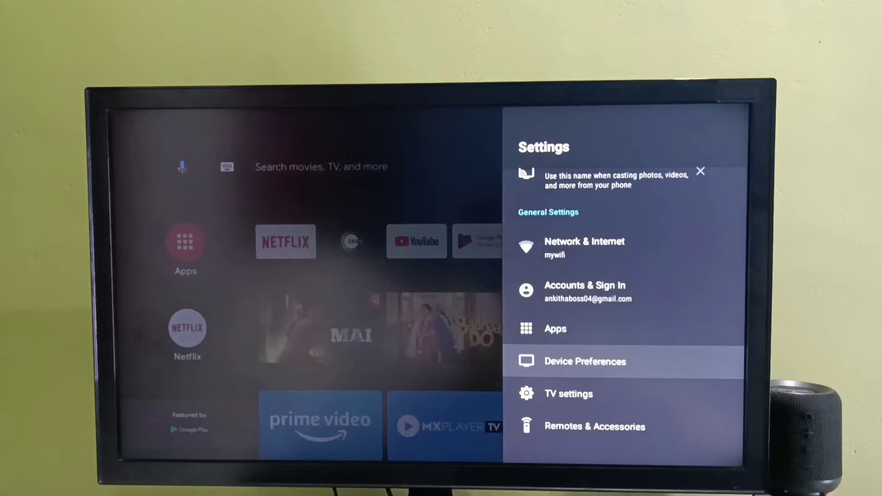
{"action": "key", "text": "Return"}
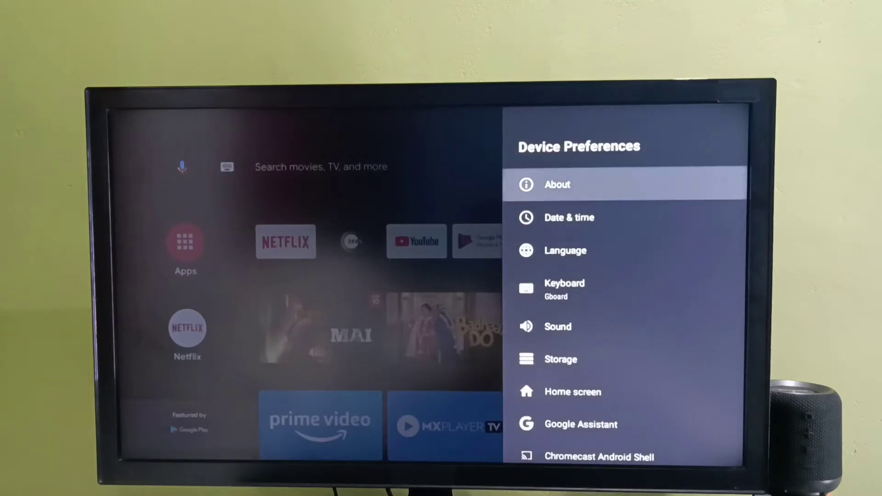
{"action": "key", "text": "Return"}
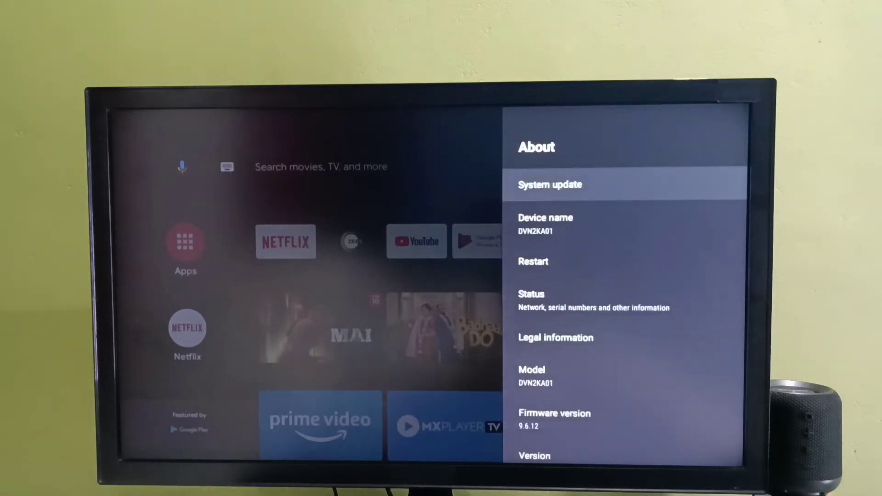
{"action": "key", "text": "Escape"}
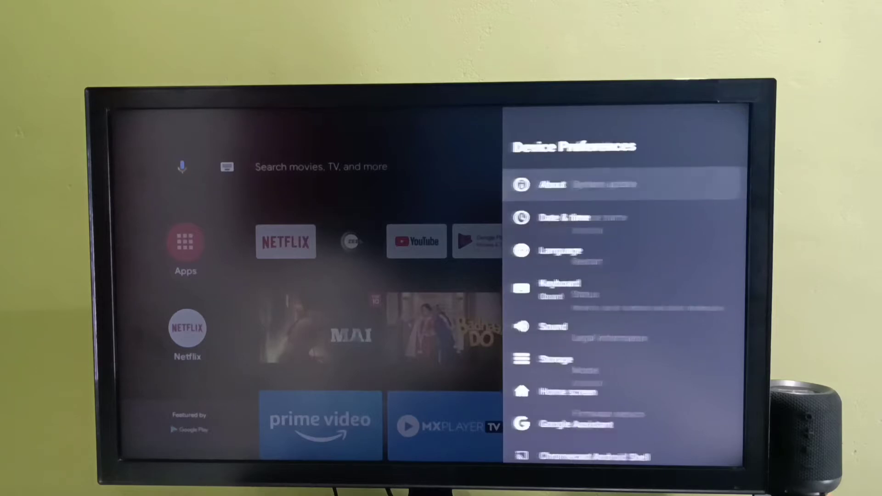
{"action": "key", "text": "Down"}
{"action": "key", "text": "Down"}
{"action": "key", "text": "Down"}
{"action": "key", "text": "Down"}
{"action": "key", "text": "Down"}
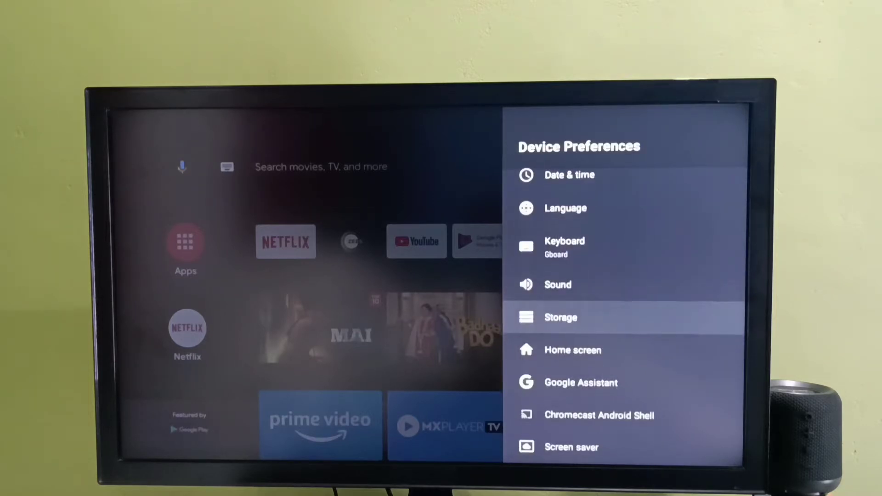
{"action": "key", "text": "Down"}
{"action": "key", "text": "Down"}
{"action": "key", "text": "Down"}
{"action": "key", "text": "Down"}
{"action": "key", "text": "Down"}
{"action": "key", "text": "Down"}
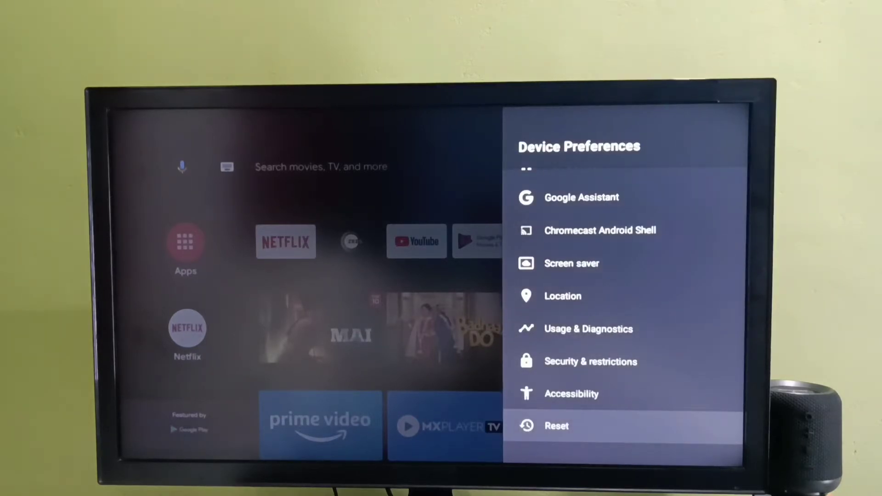
Step: Select Reset, confirm Reset, then choose Erase everything on the final warning
{"action": "key", "text": "Return"}
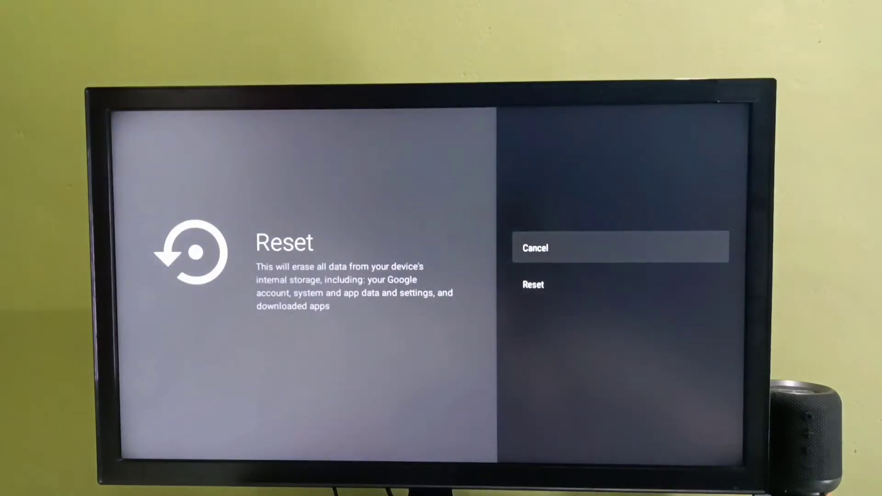
{"action": "key", "text": "Down"}
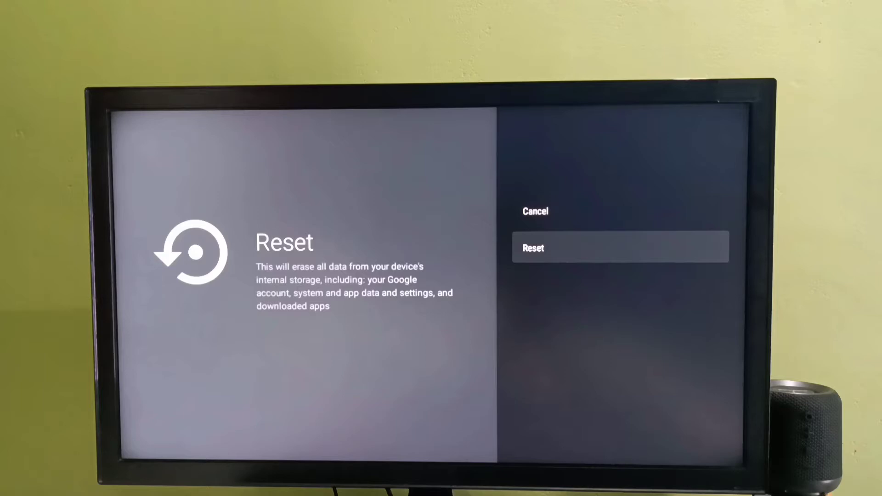
{"action": "key", "text": "Return"}
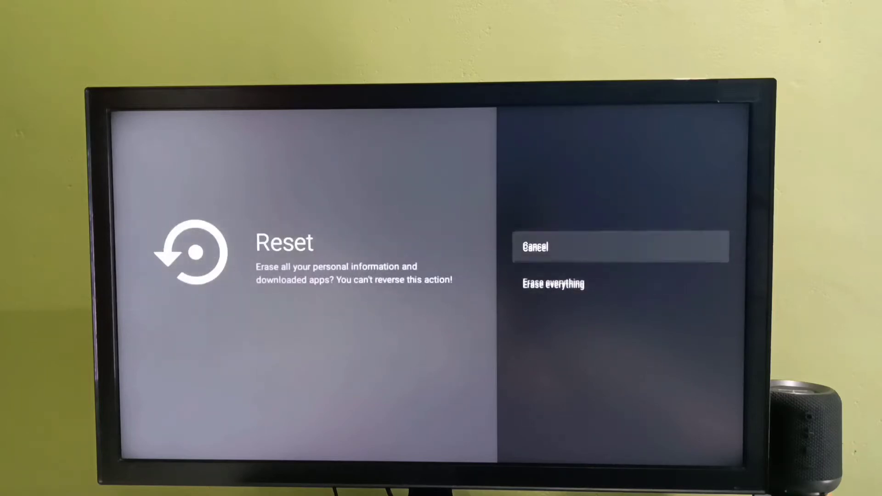
{"action": "key", "text": "Down"}
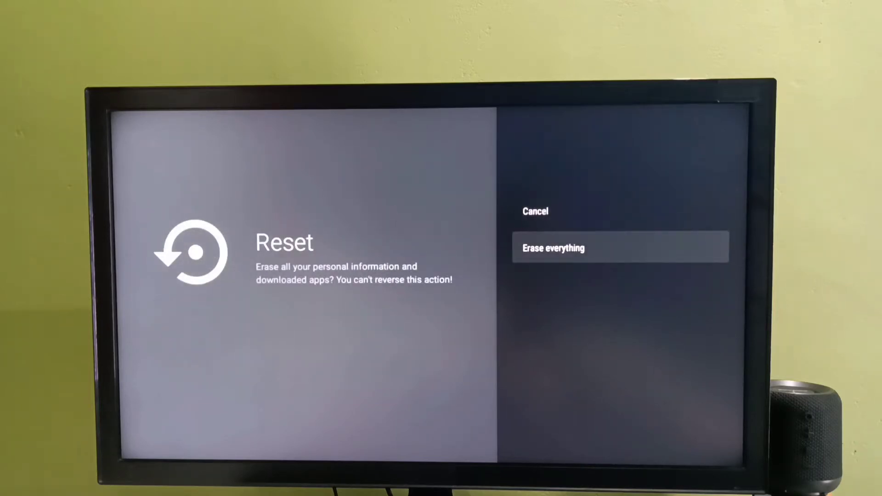
{"action": "key", "text": "Return"}
Step: Confirm Erase everything, then pick English (United States) after the reboot
{"action": "key", "text": "Return"}
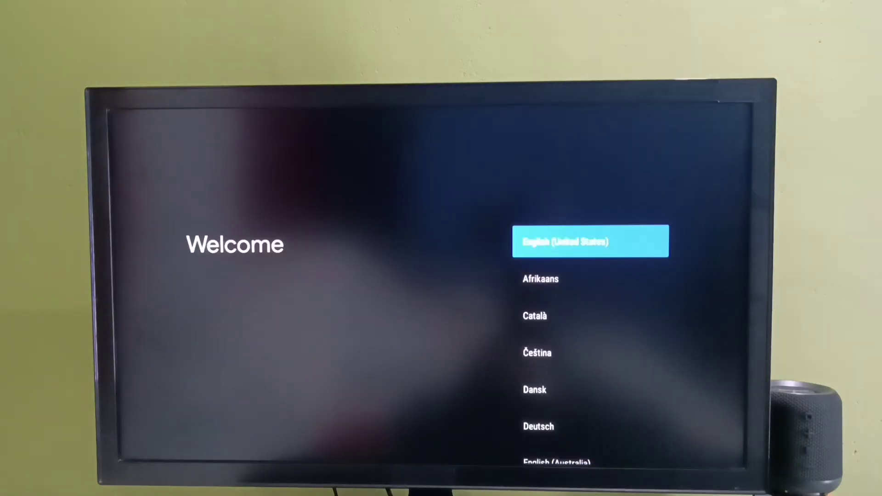
{"action": "key", "text": "Return"}
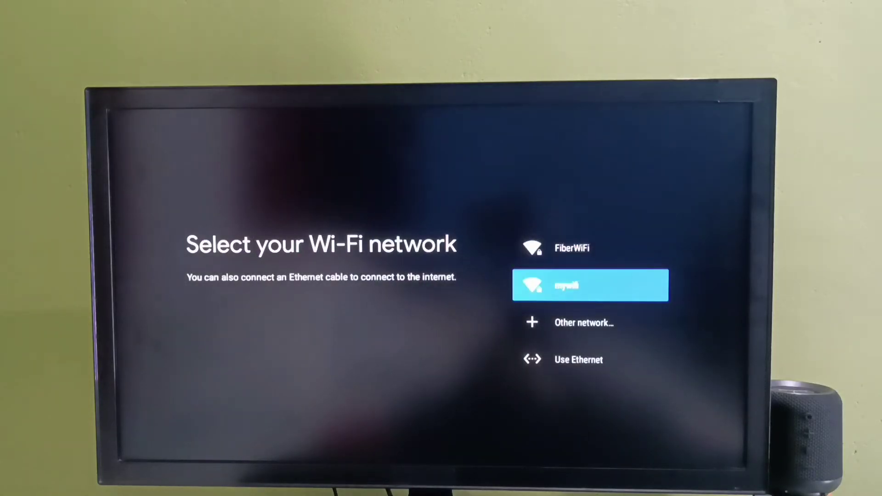
Step: Skip Android phone setup and join the mywifi network with its password
{"action": "key", "text": "Up"}
{"action": "key", "text": "Down"}
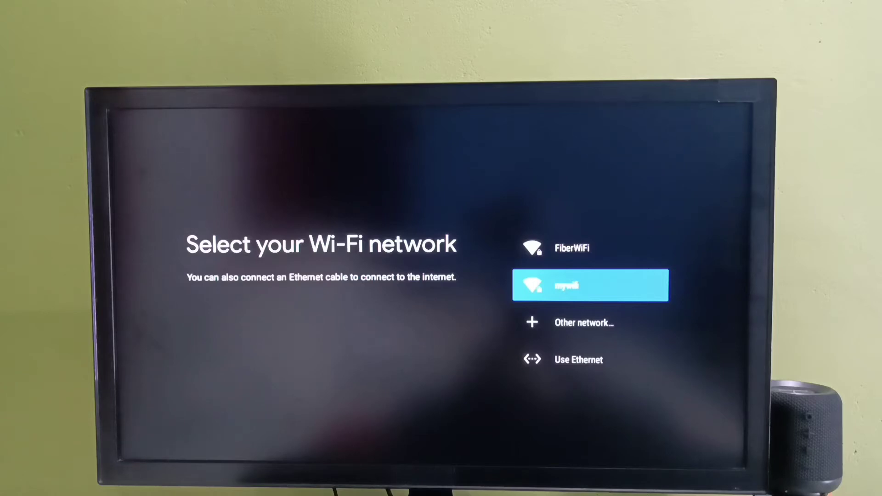
{"action": "key", "text": "Return"}
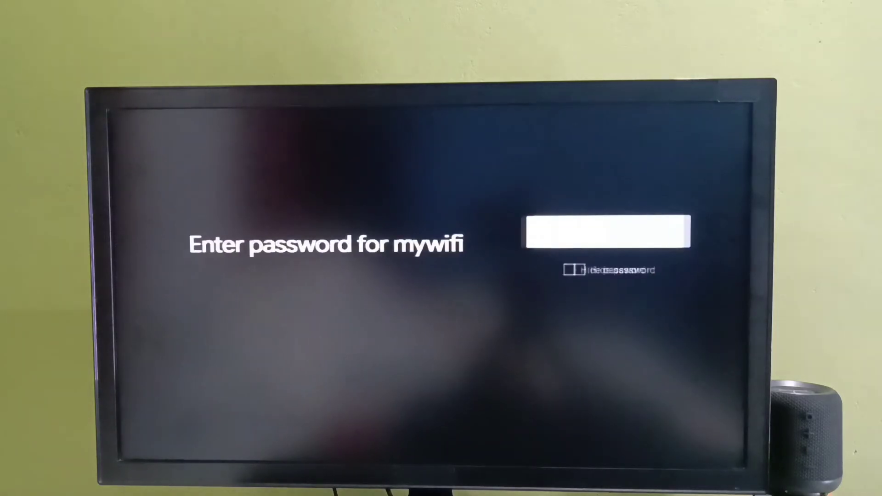
{"action": "key", "text": "Return"}
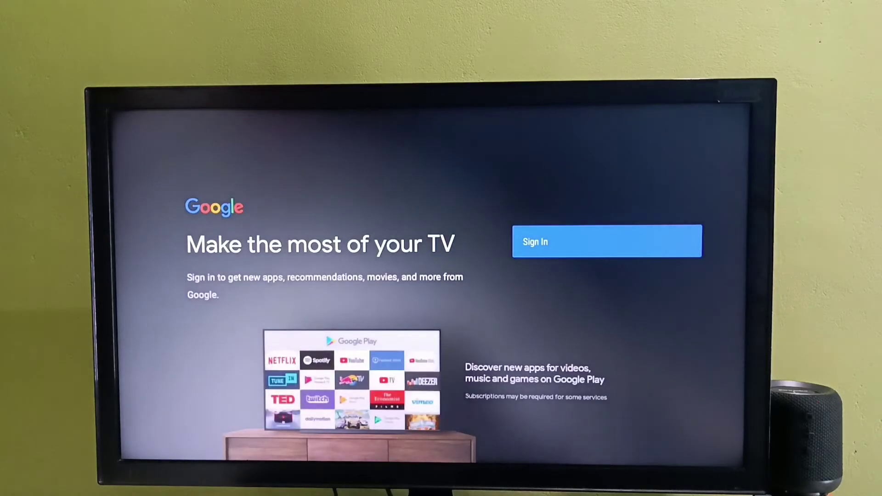
Step: Choose Sign In and submit the Google account email to proceed
{"action": "key", "text": "Return"}
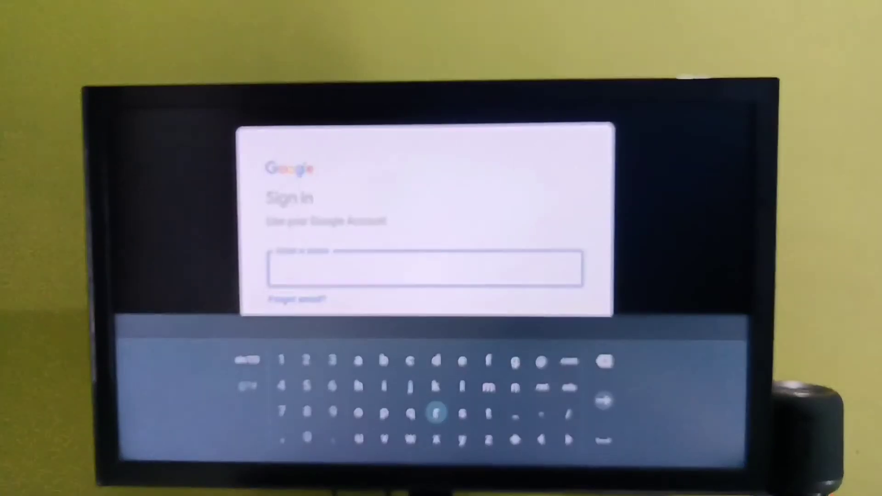
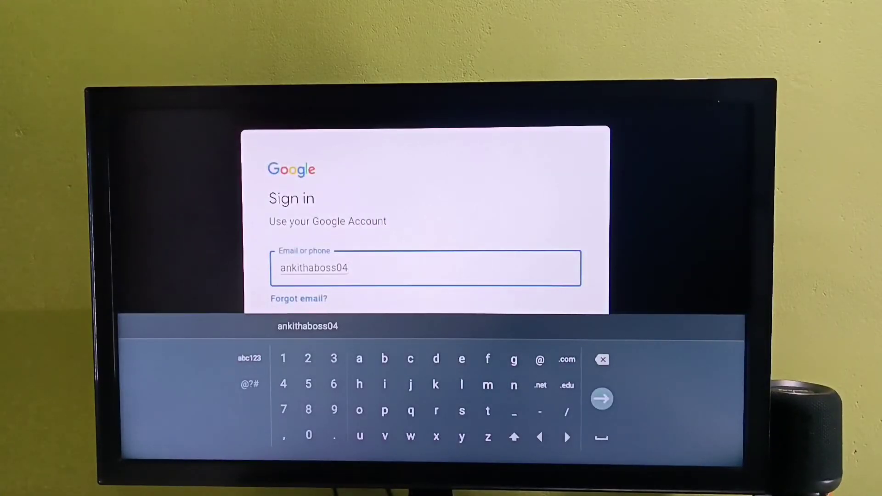
{"action": "key", "text": "Return"}
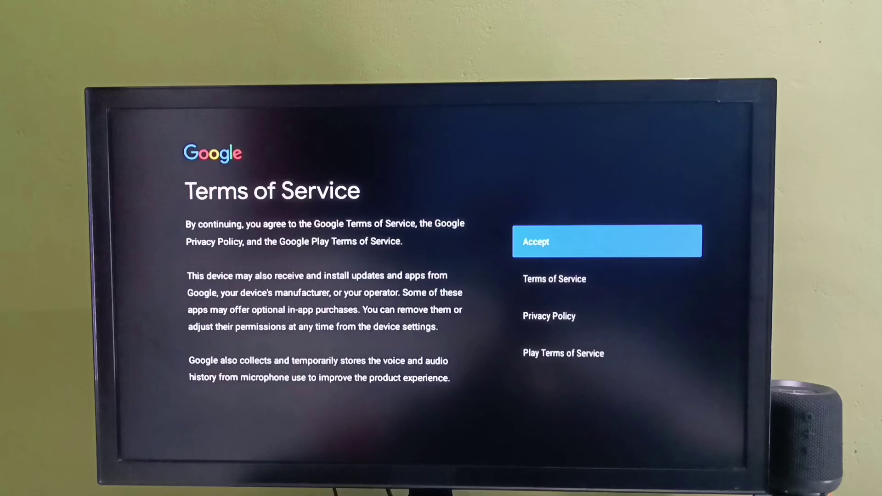
Step: Accept the Terms of Service, then answer No to Location and Help improve Android
{"action": "key", "text": "Return"}
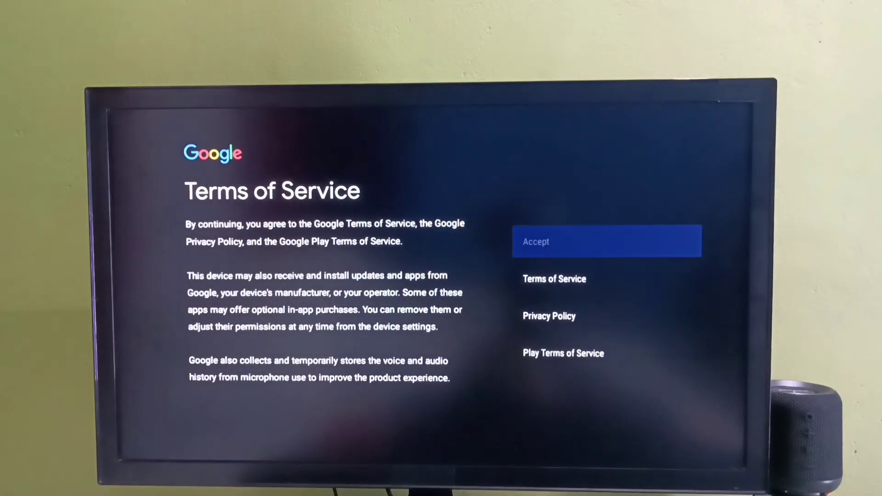
{"action": "key", "text": "Down"}
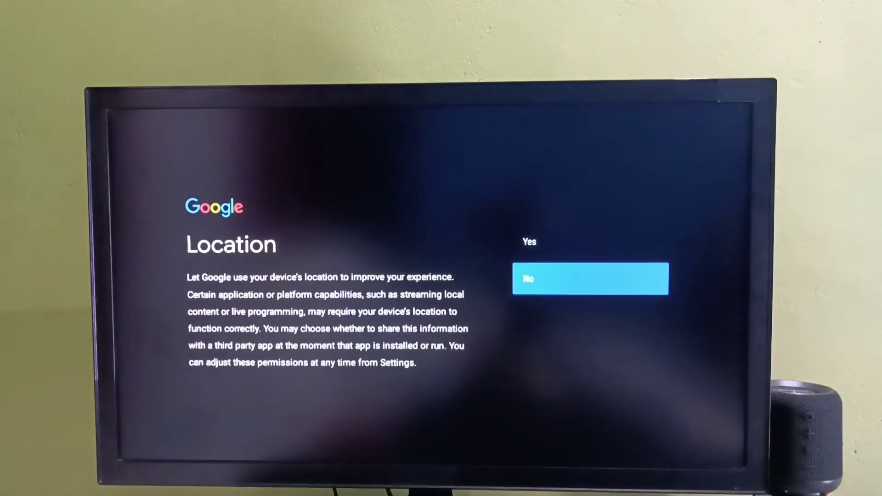
{"action": "key", "text": "Return"}
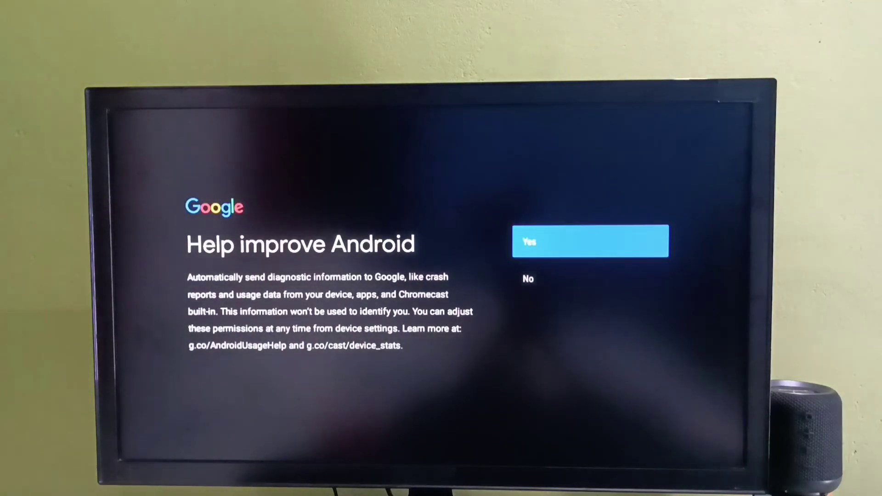
{"action": "key", "text": "Down"}
{"action": "key", "text": "Return"}
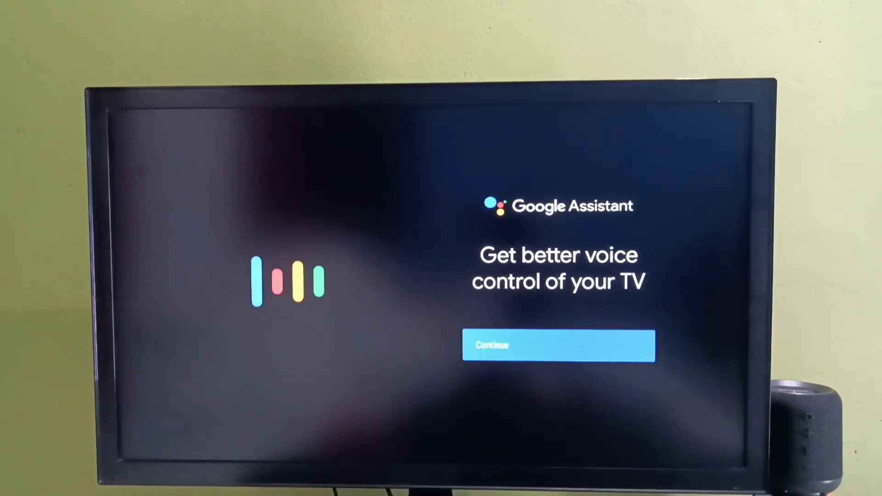
Step: Continue past two Assistant screens, choosing No thanks on personal results and No on emails
{"action": "key", "text": "Return"}
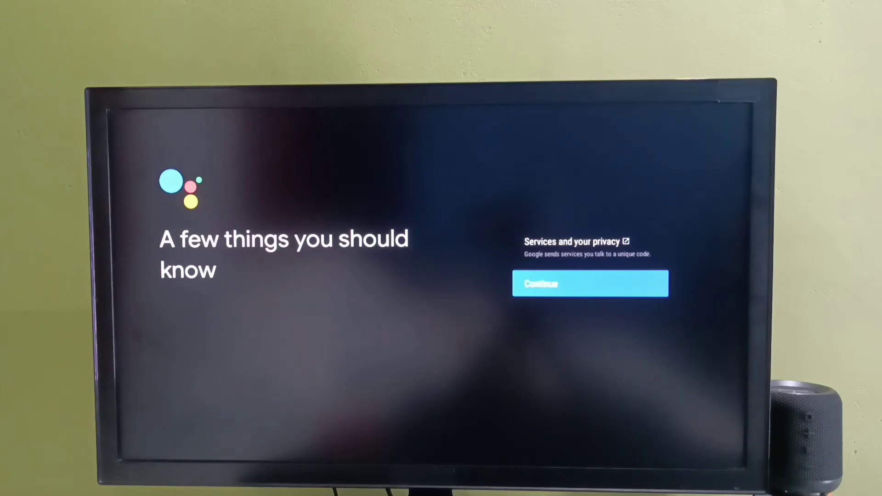
{"action": "key", "text": "Return"}
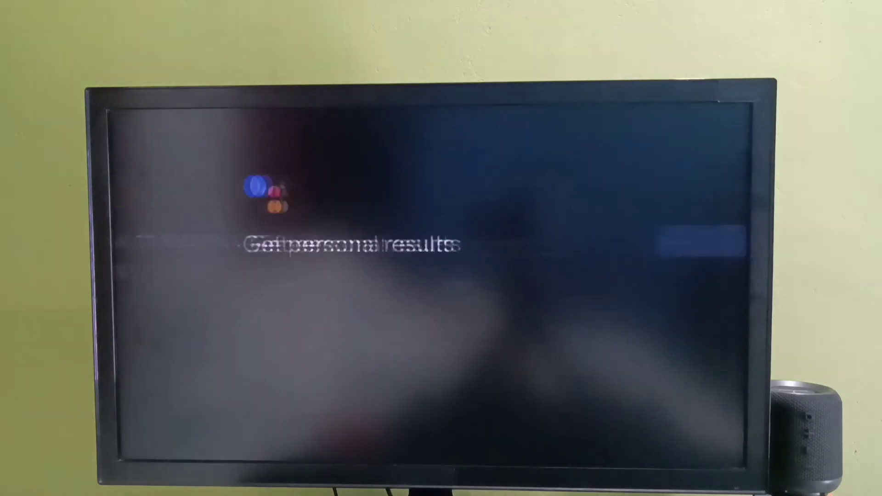
{"action": "key", "text": "Down"}
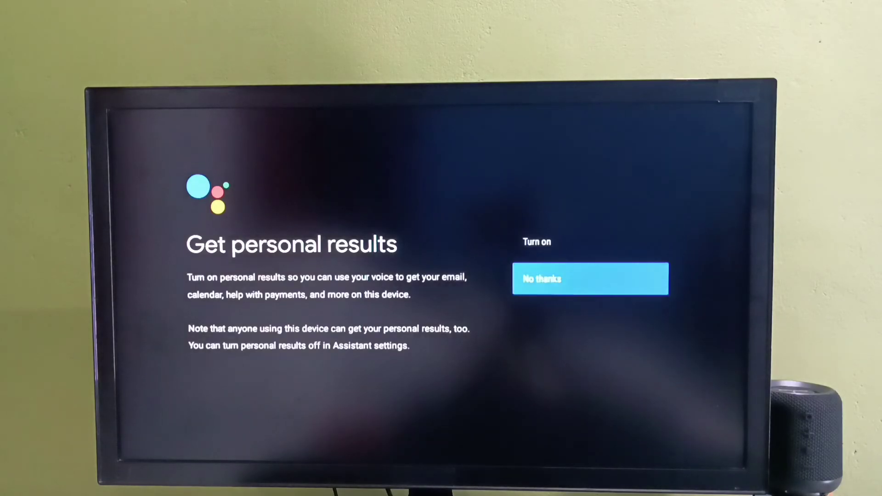
{"action": "key", "text": "Return"}
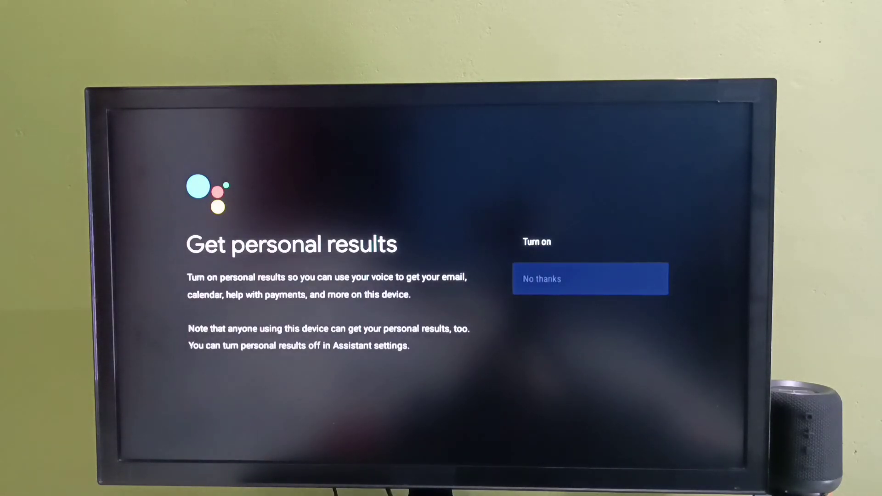
{"action": "key", "text": "Down"}
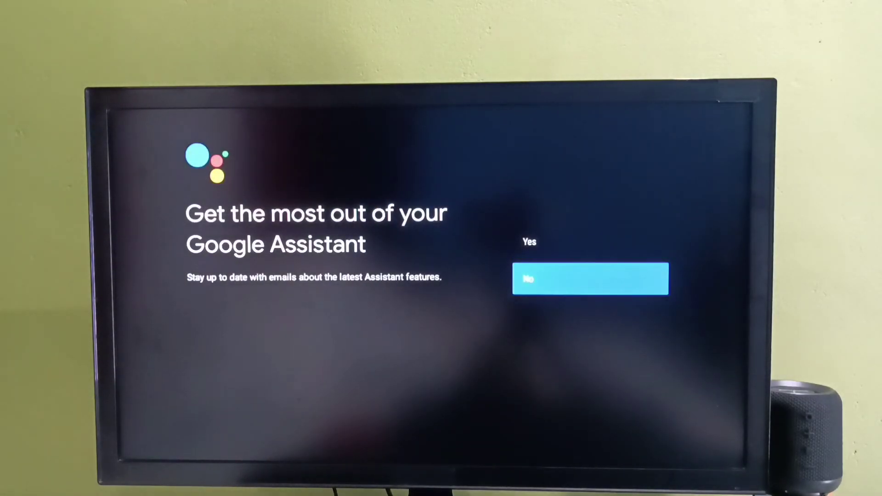
{"action": "key", "text": "Return"}
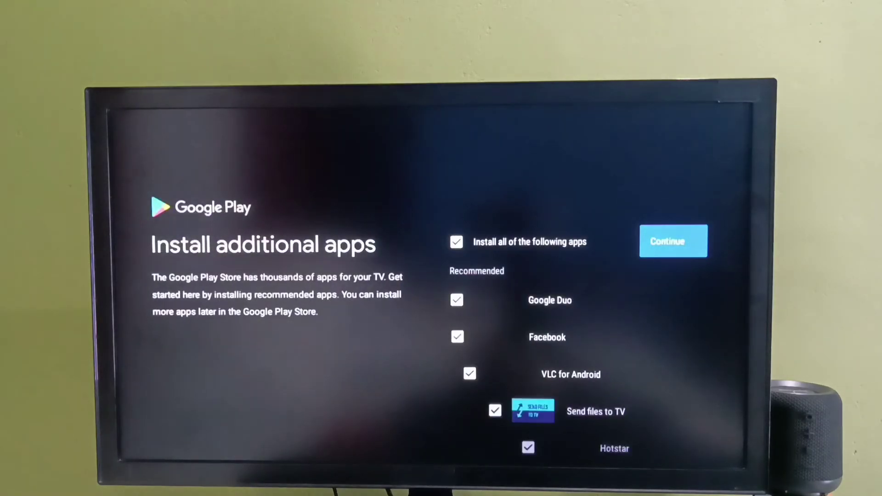
Step: Untick 'Install all of the following apps' and continue with no extra apps
{"action": "key", "text": "Return"}
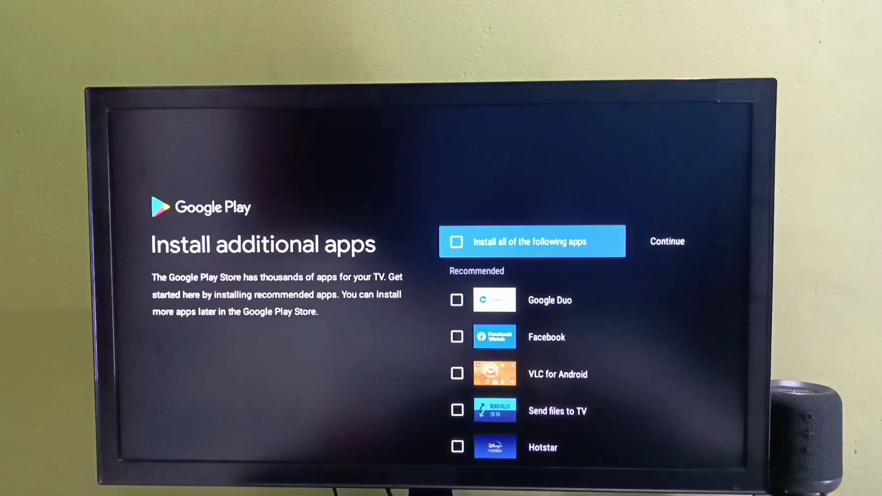
{"action": "key", "text": "Right"}
{"action": "key", "text": "Return"}
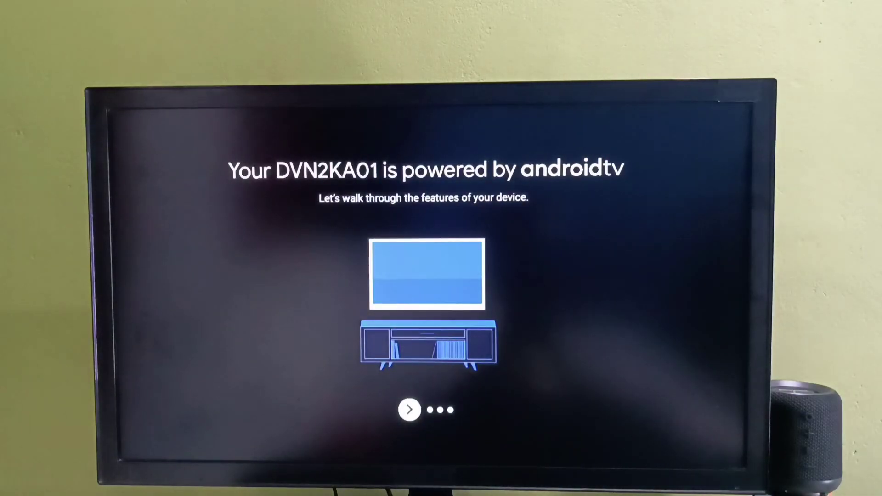
Step: Advance the feature tour from its welcome page to the Google Play apps page
{"action": "key", "text": "Return"}
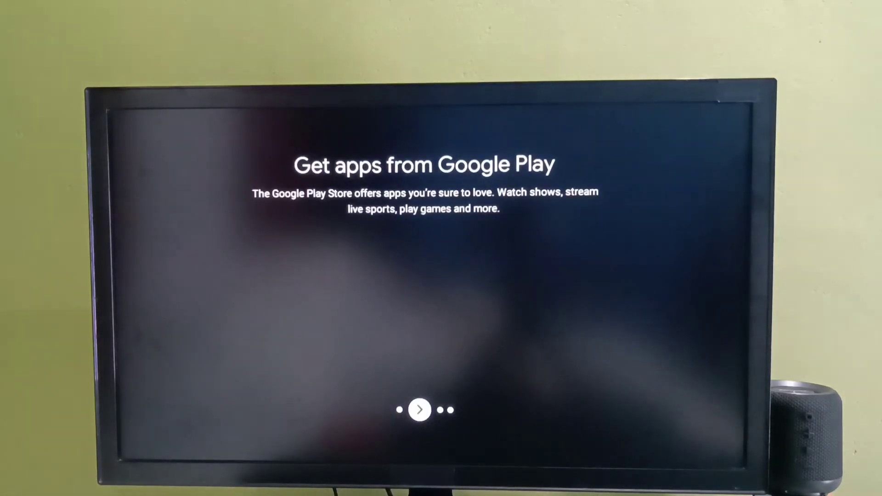